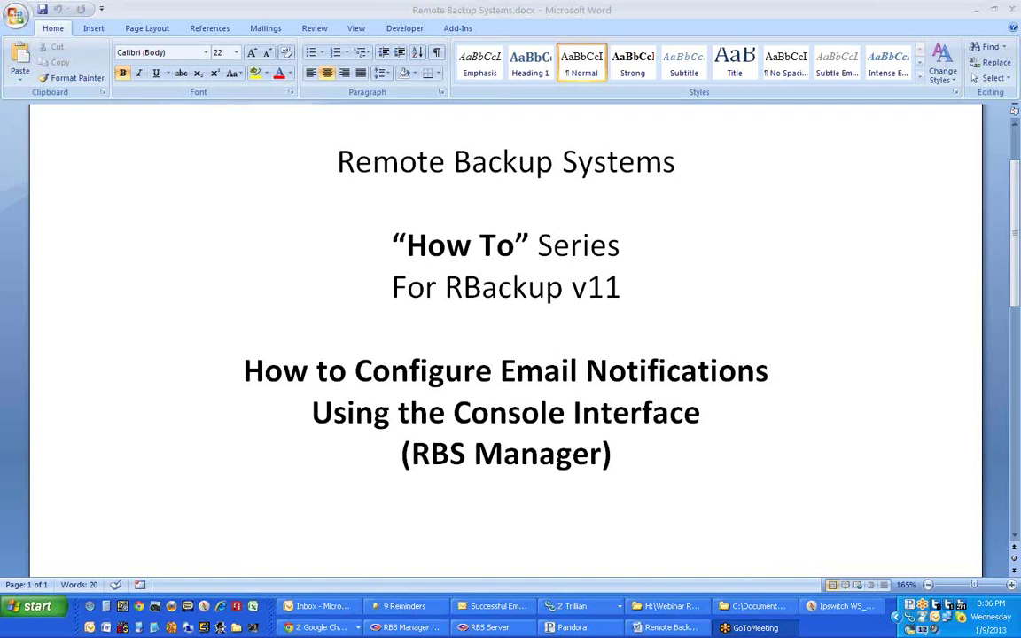
- Minimize Word, close the Webinar folder window, and open RBS Manager's Tools menu
{"action": "left_click", "coordinate": [976, 9]}
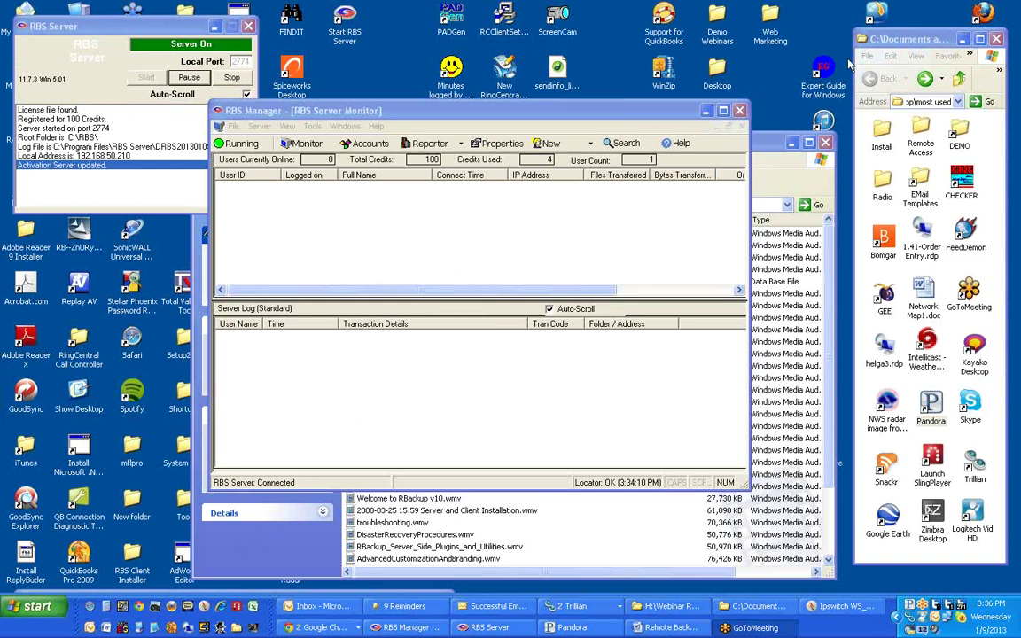
{"action": "left_click", "coordinate": [826, 141]}
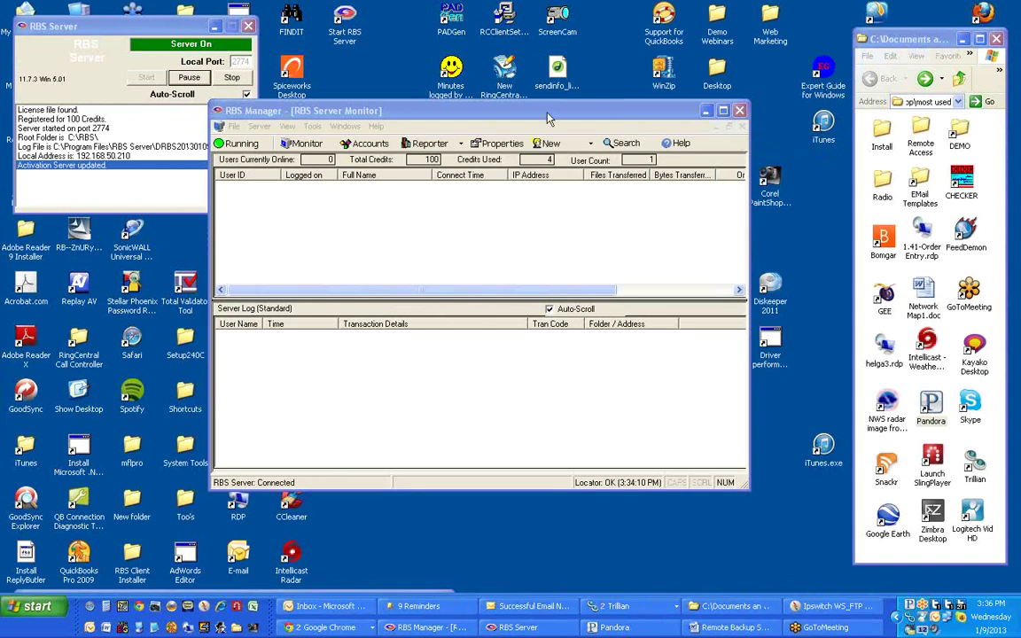
{"action": "left_click", "coordinate": [511, 122]}
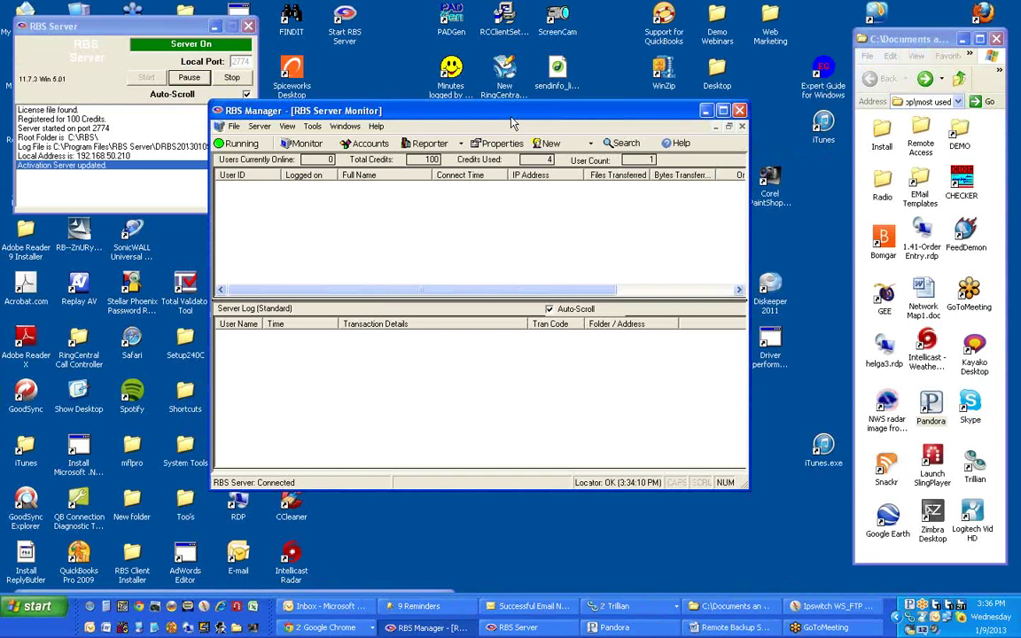
{"action": "left_click", "coordinate": [315, 127]}
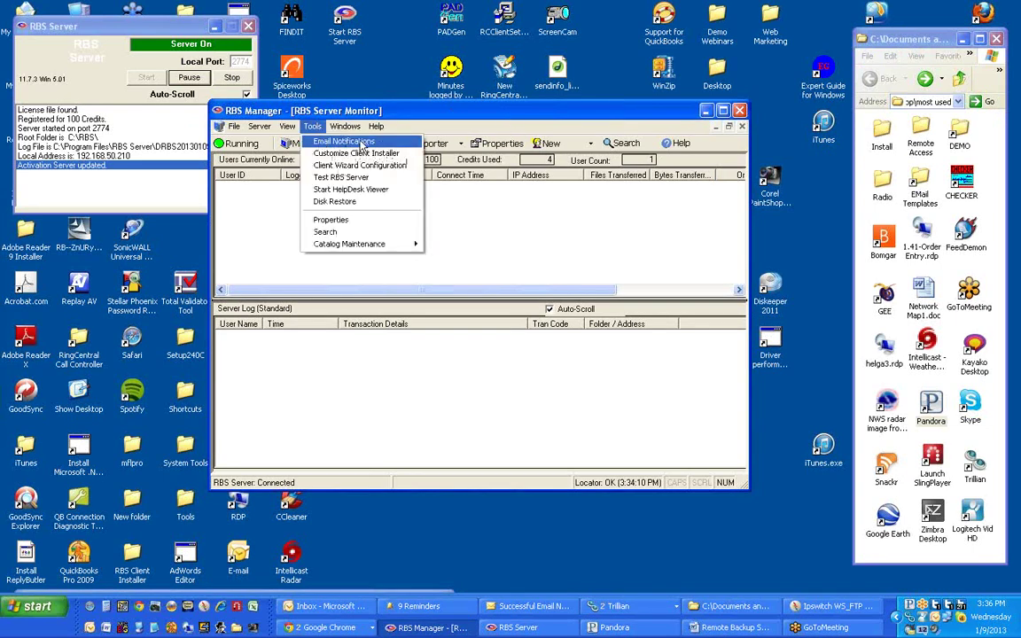
- Open Email Notifications and confirm SMTP server 192.168.1.22, port 25, timeout 60, authentication left off
{"action": "left_click", "coordinate": [354, 142]}
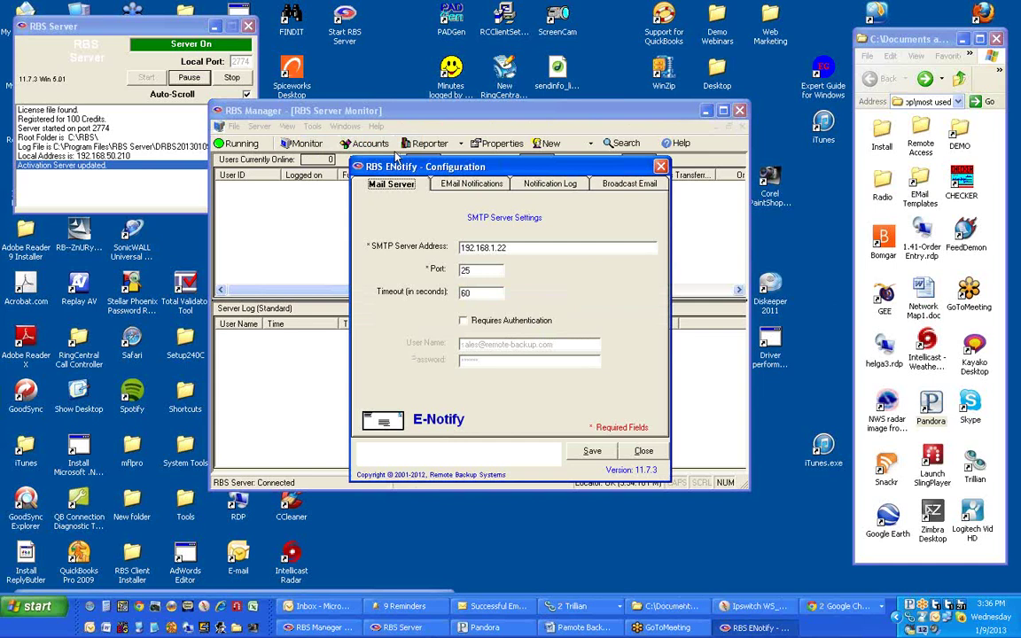
{"action": "left_click_drag", "start_coordinate": [403, 167], "coordinate": [391, 147]}
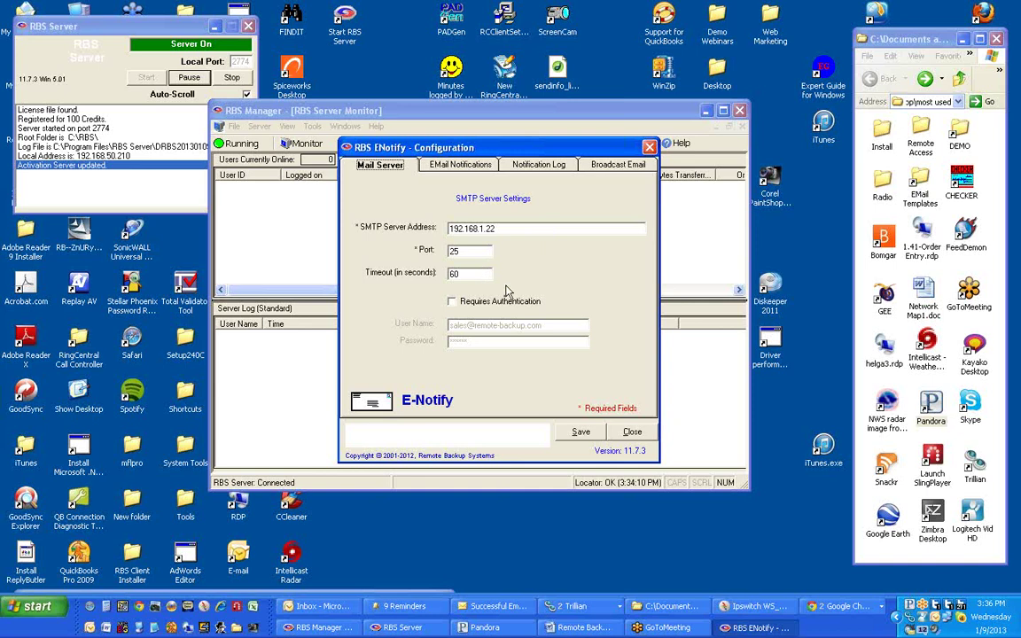
{"action": "left_click", "coordinate": [452, 302]}
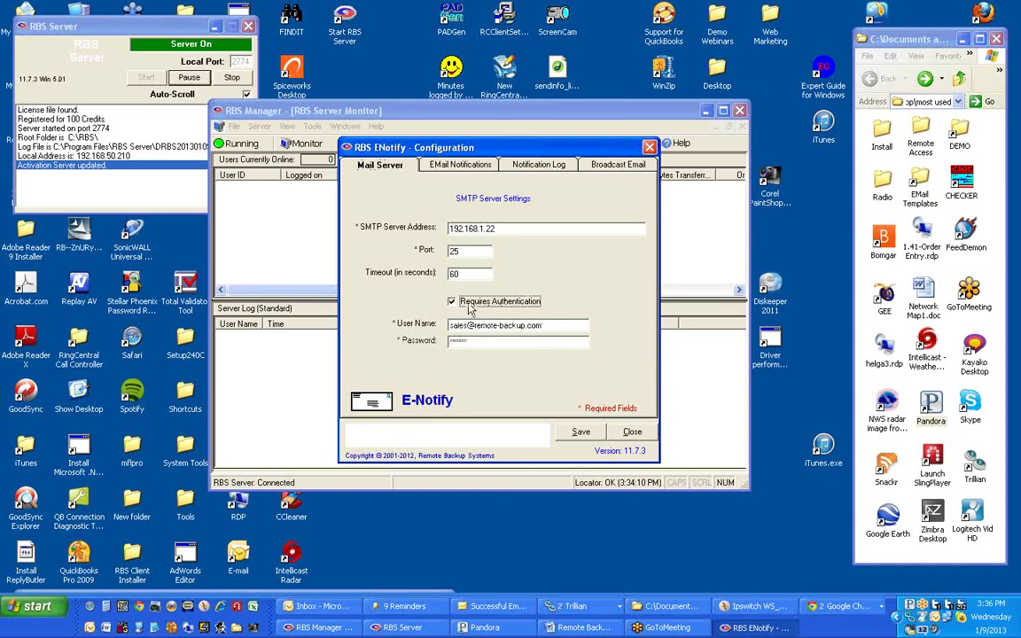
{"action": "left_click", "coordinate": [452, 302]}
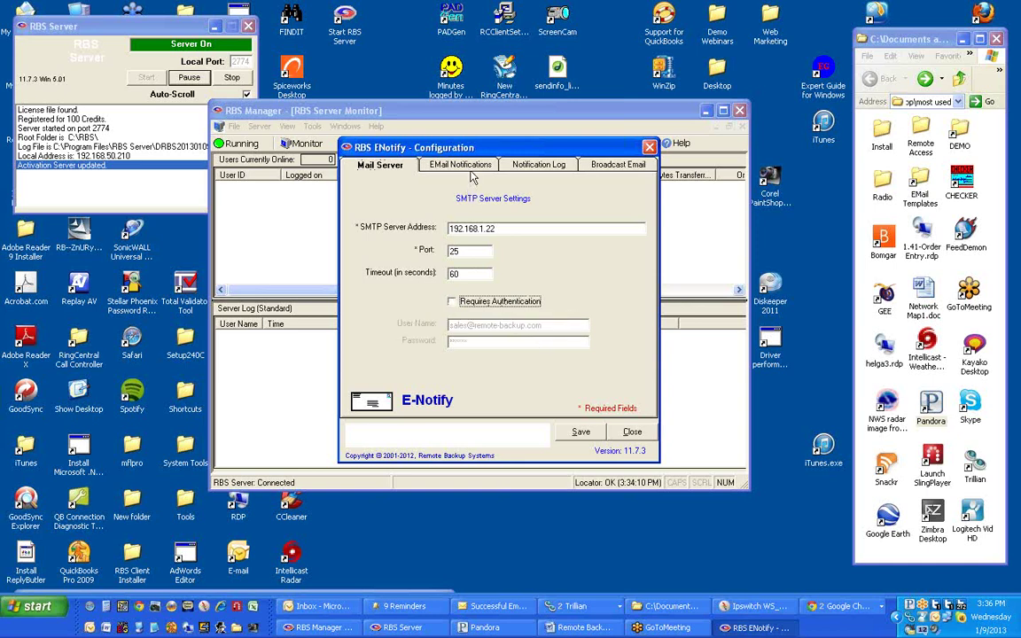
- On the EMail Notifications tab, keep Successful Backup Notification as the notification type
{"action": "left_click", "coordinate": [472, 169]}
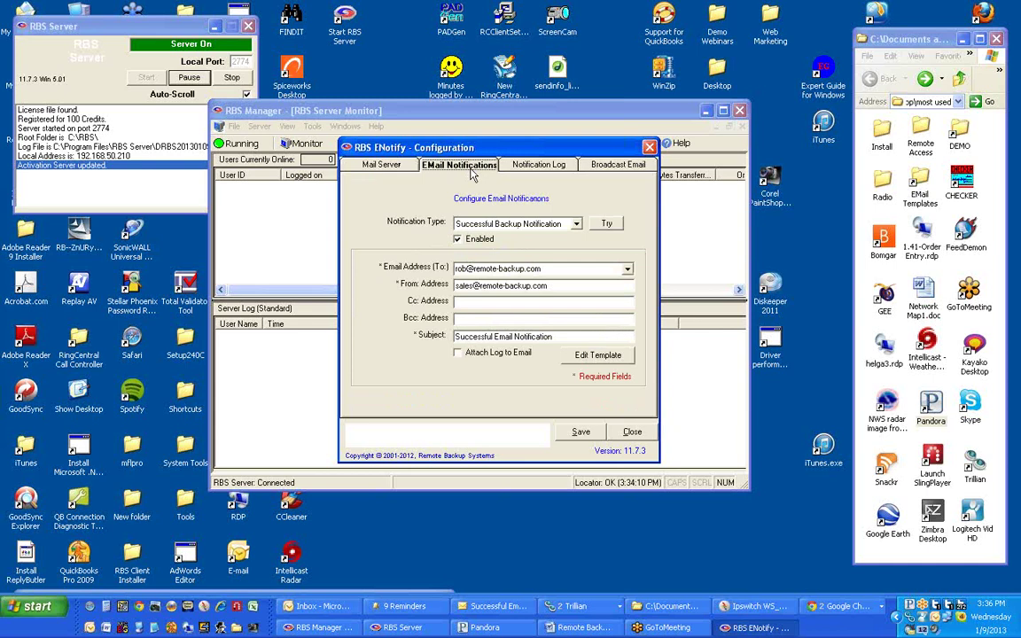
{"action": "left_click", "coordinate": [577, 226]}
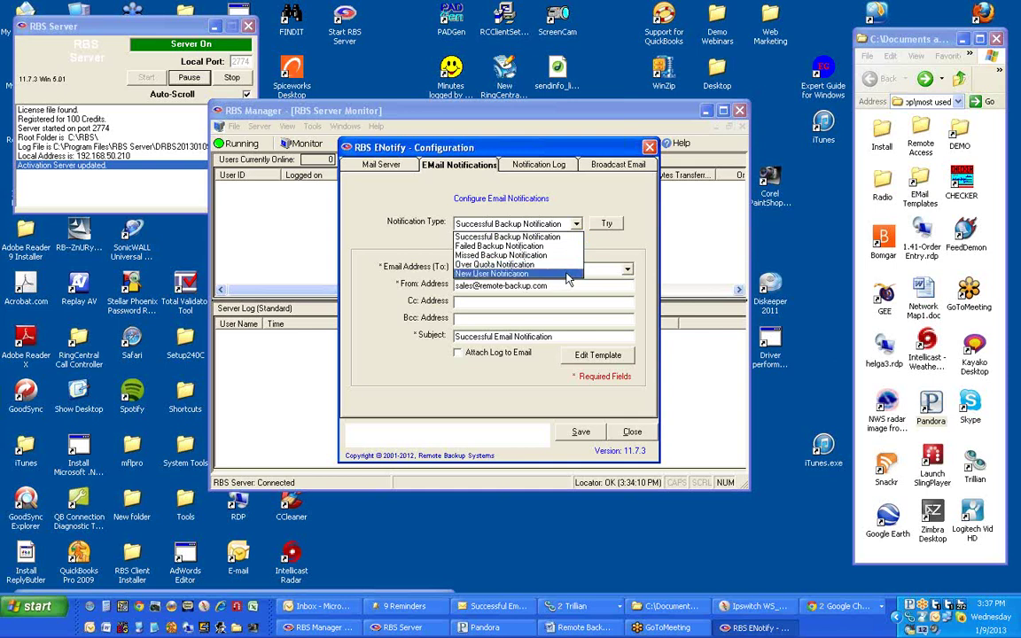
{"action": "left_click", "coordinate": [599, 249]}
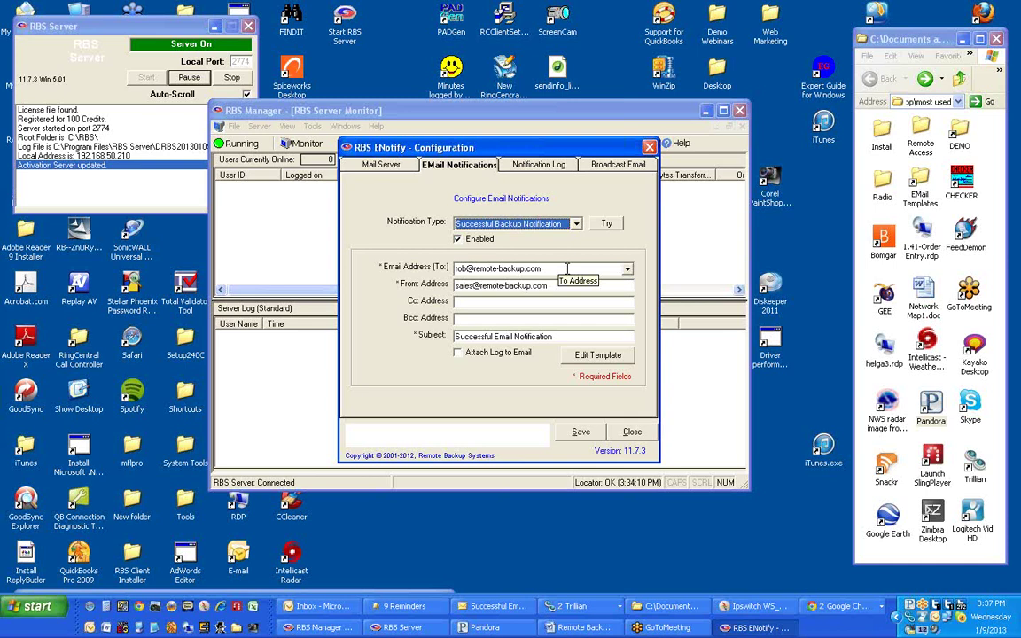
{"action": "left_click", "coordinate": [628, 268]}
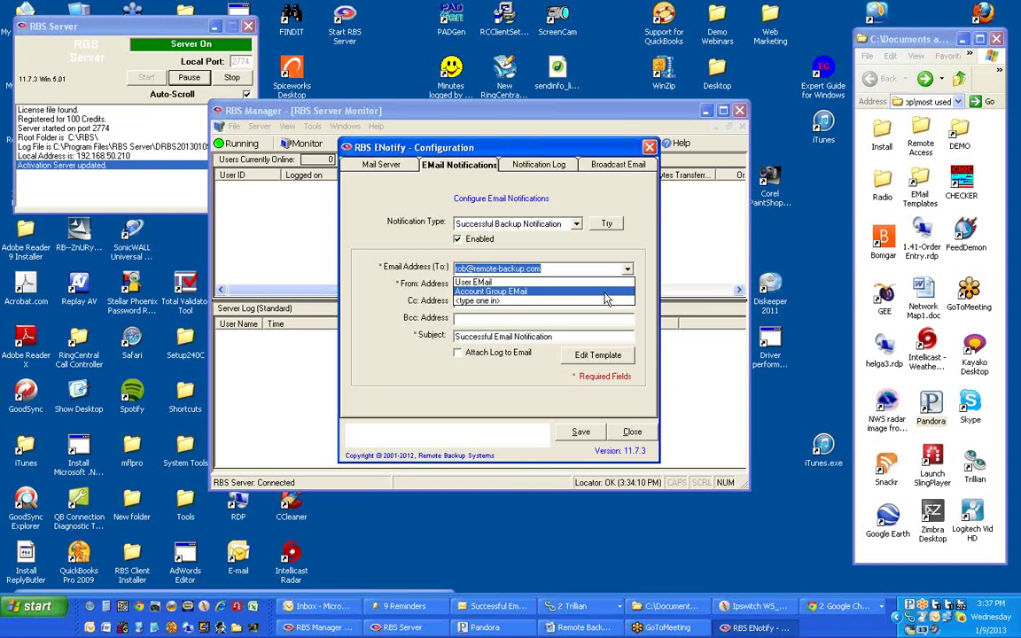
- Set the To address to <type one in>, then move through the Bcc field to the subject
{"action": "left_click", "coordinate": [582, 302]}
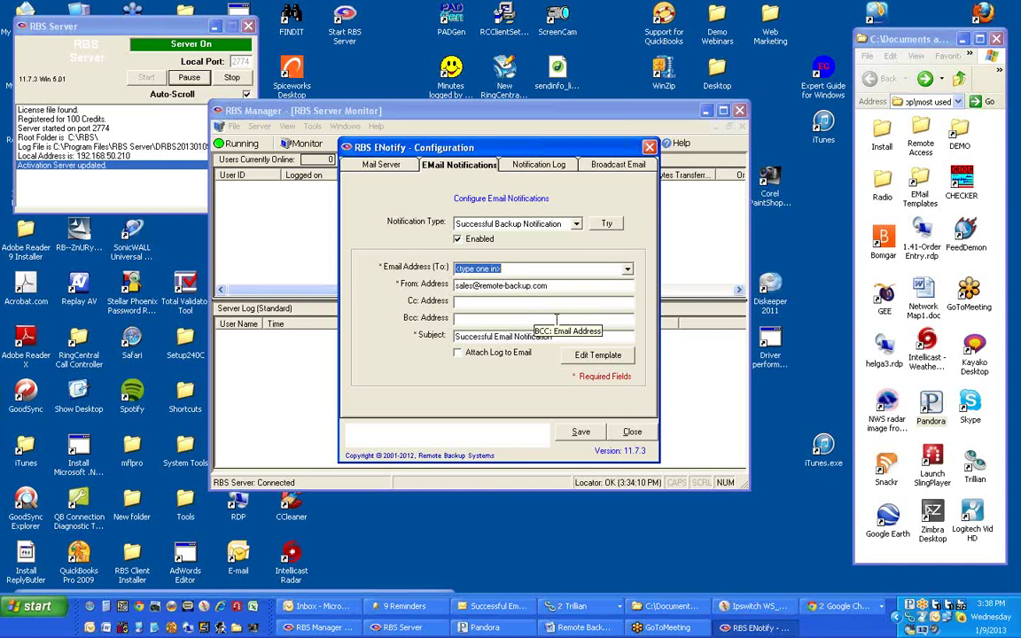
{"action": "left_click", "coordinate": [556, 320]}
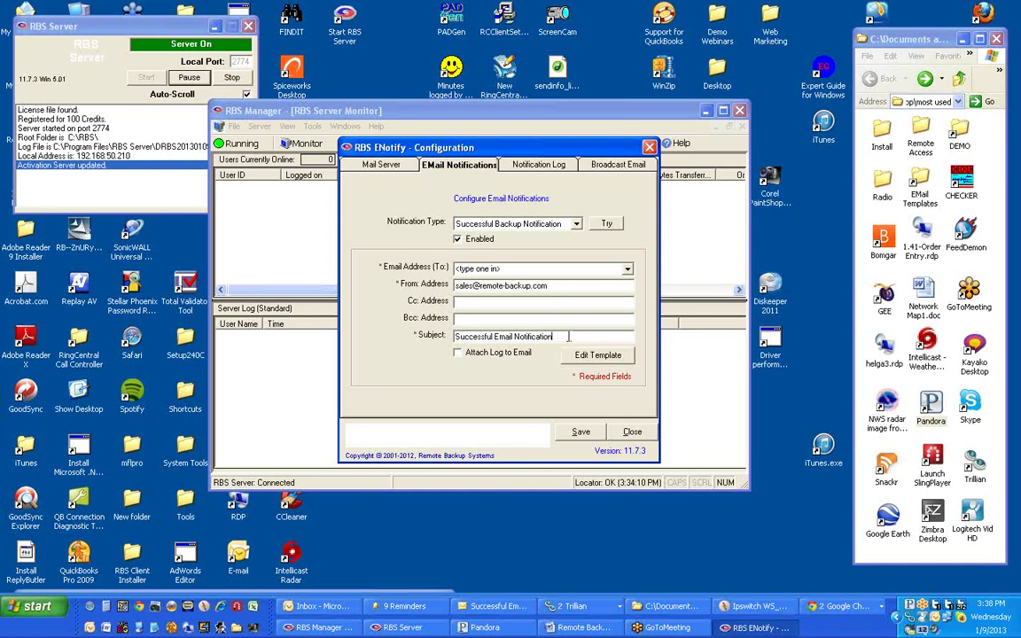
{"action": "key", "text": "Tab"}
{"action": "left_click", "coordinate": [568, 337]}
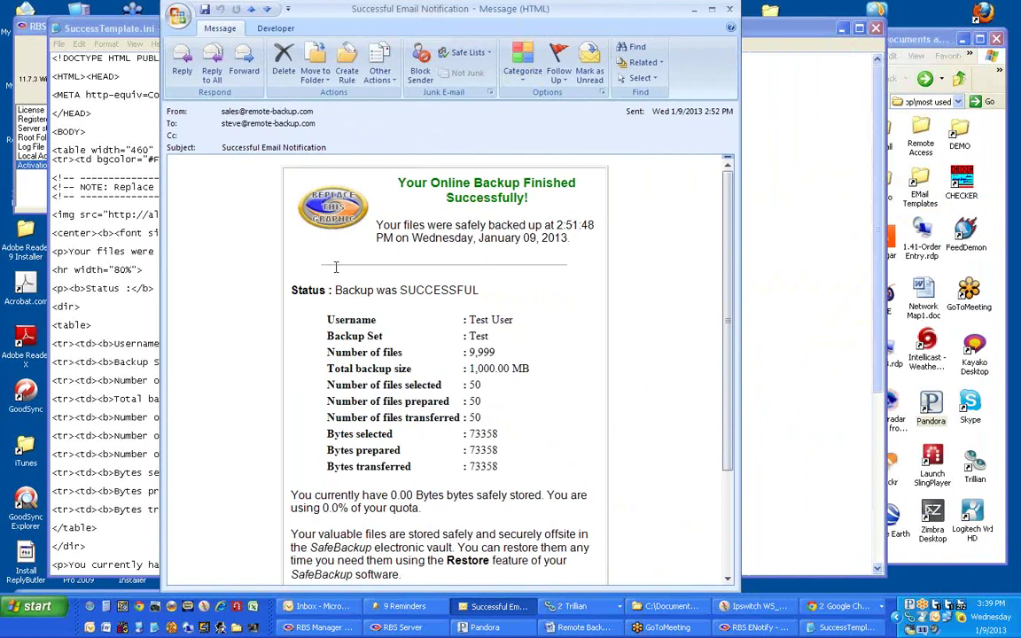
- Move the Outlook sample message aside and select the template's img line loading 2007_100x100.gif
{"action": "scroll", "coordinate": [607, 402], "scroll_direction": "down", "scroll_amount": 1}
{"action": "scroll", "coordinate": [607, 401], "scroll_direction": "up", "scroll_amount": 1}
{"action": "left_click_drag", "start_coordinate": [399, 11], "coordinate": [652, 5]}
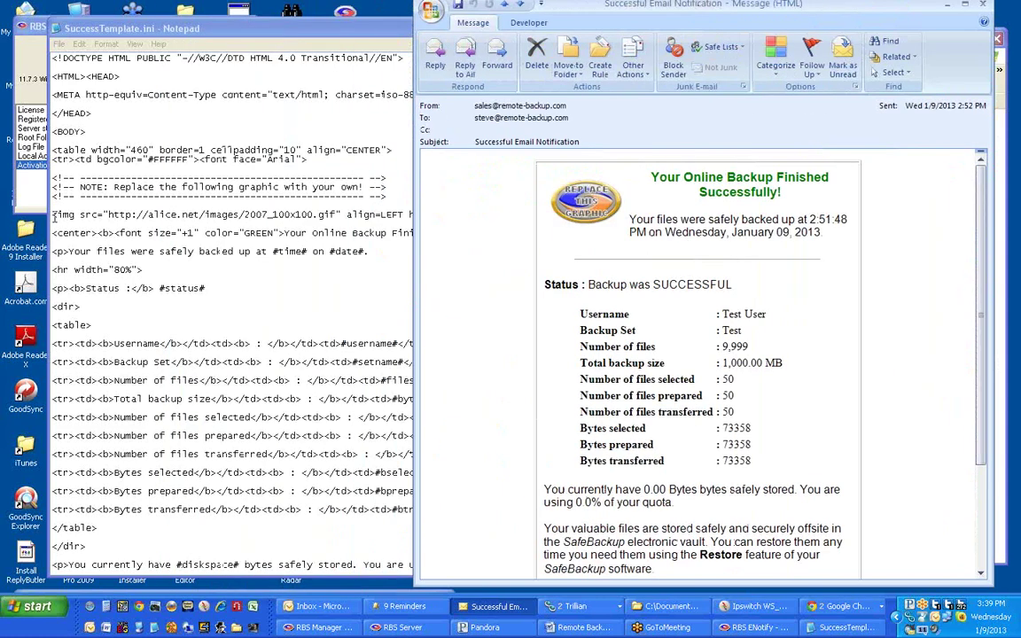
{"action": "left_click_drag", "start_coordinate": [53, 215], "coordinate": [523, 216]}
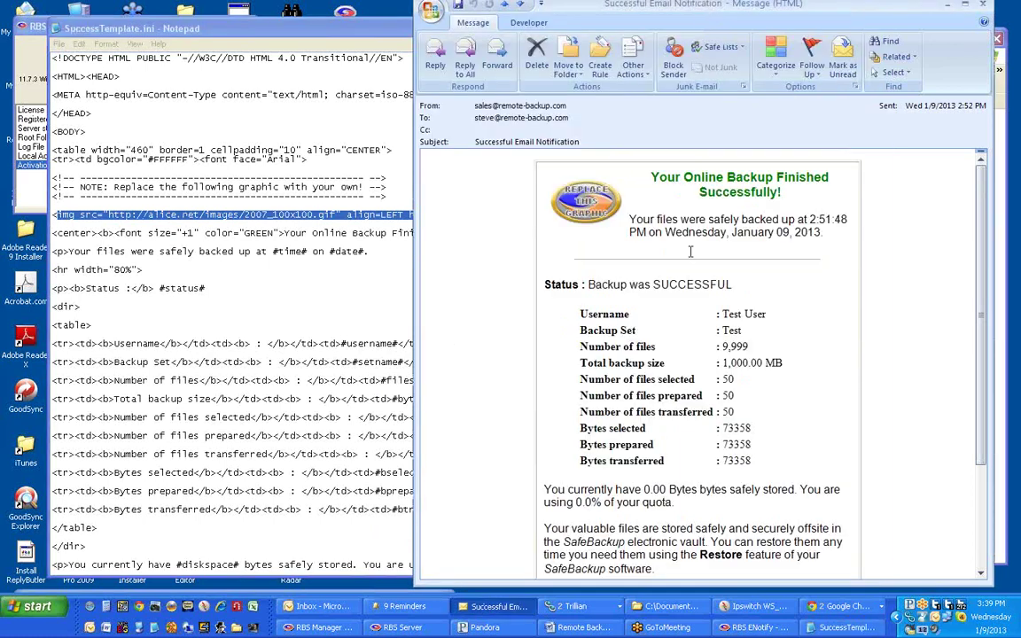
{"action": "scroll", "coordinate": [727, 317], "scroll_direction": "down", "scroll_amount": 1}
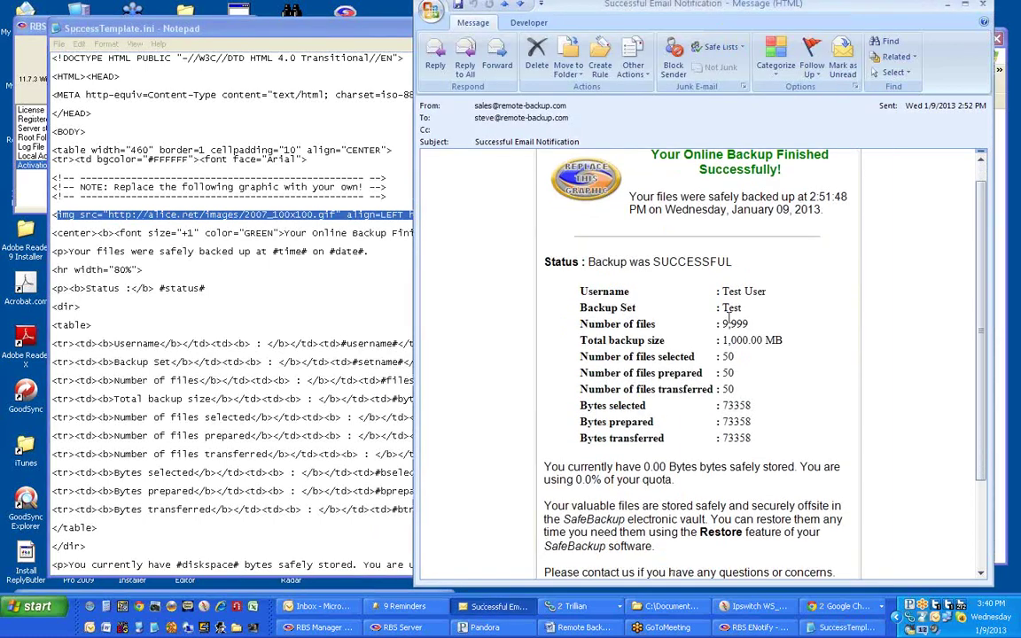
- Maximize the Notepad template and narrow the Outlook sample message beside it
{"action": "double_click", "coordinate": [377, 27]}
{"action": "left_click", "coordinate": [630, 8]}
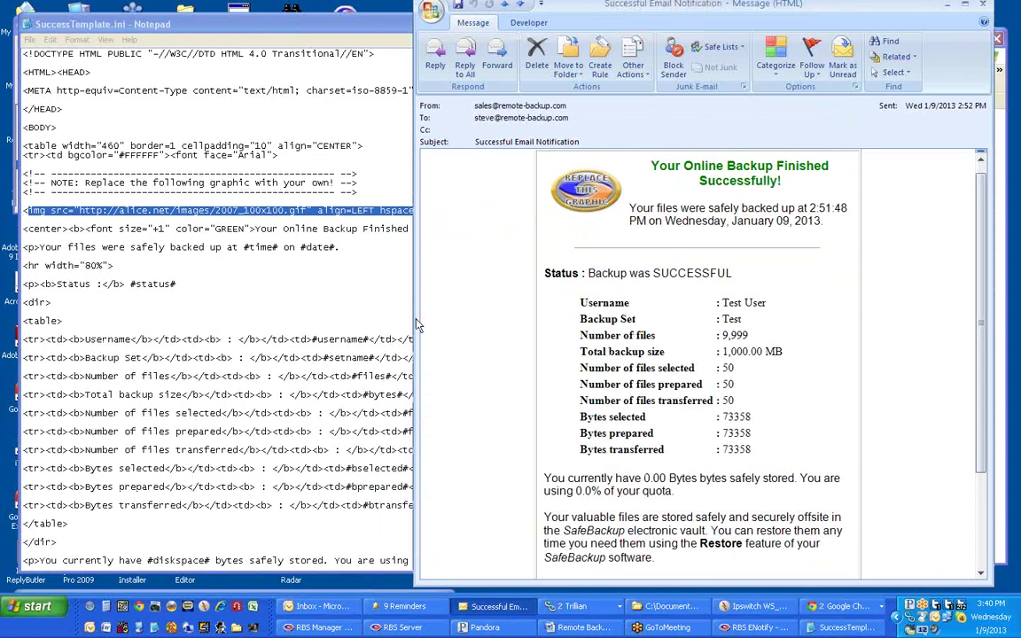
{"action": "left_click_drag", "start_coordinate": [415, 324], "coordinate": [521, 326]}
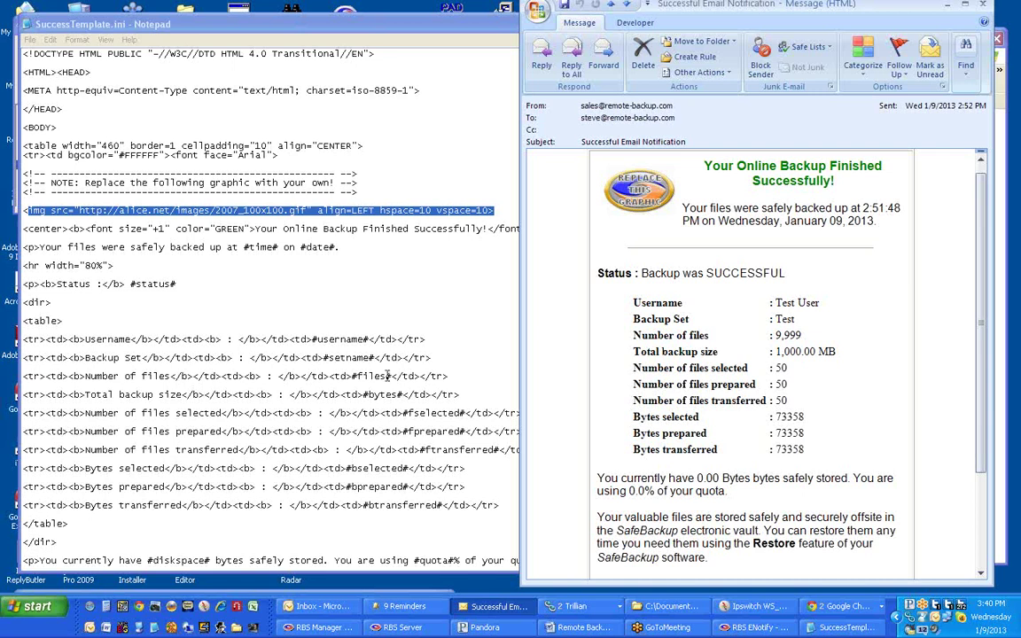
- Select the #files# placeholder in the template and scroll through the sample message
{"action": "left_click", "coordinate": [351, 379]}
{"action": "double_click", "coordinate": [371, 377]}
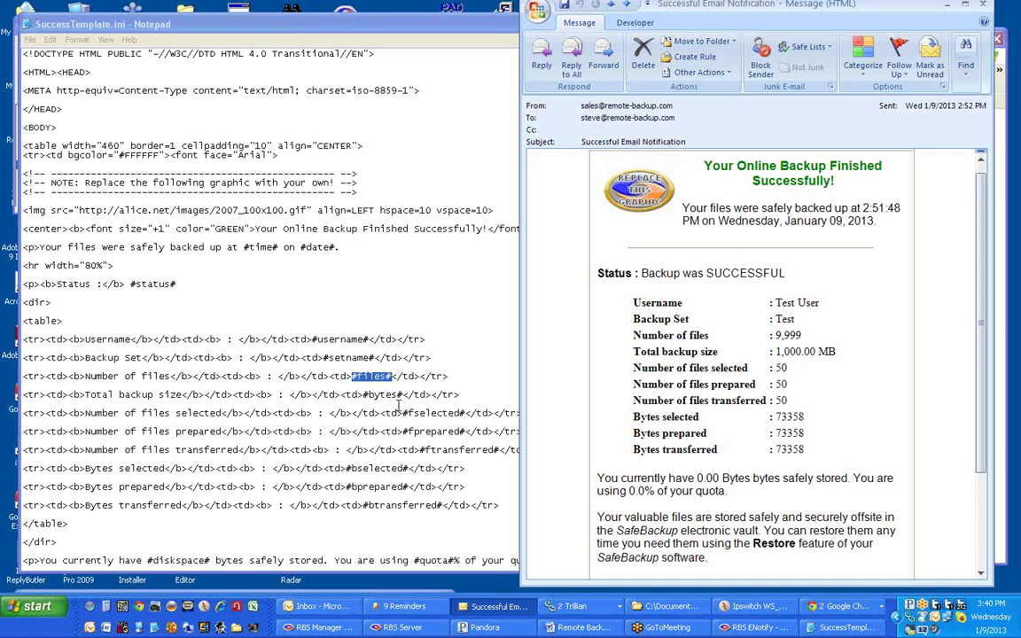
{"action": "scroll", "coordinate": [399, 406], "scroll_direction": "down", "scroll_amount": 1}
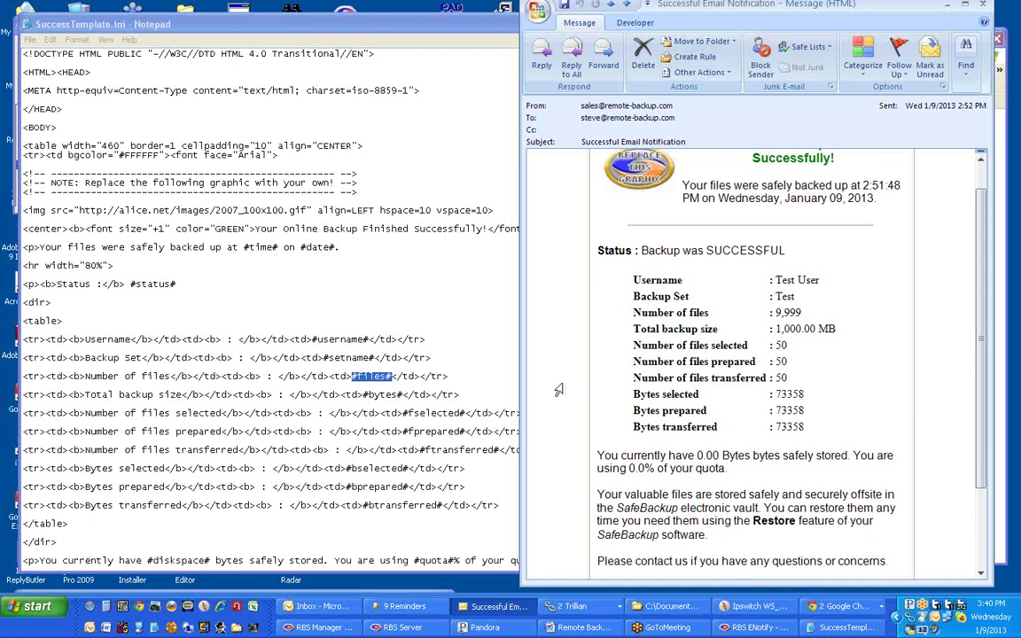
{"action": "scroll", "coordinate": [560, 387], "scroll_direction": "down", "scroll_amount": 3}
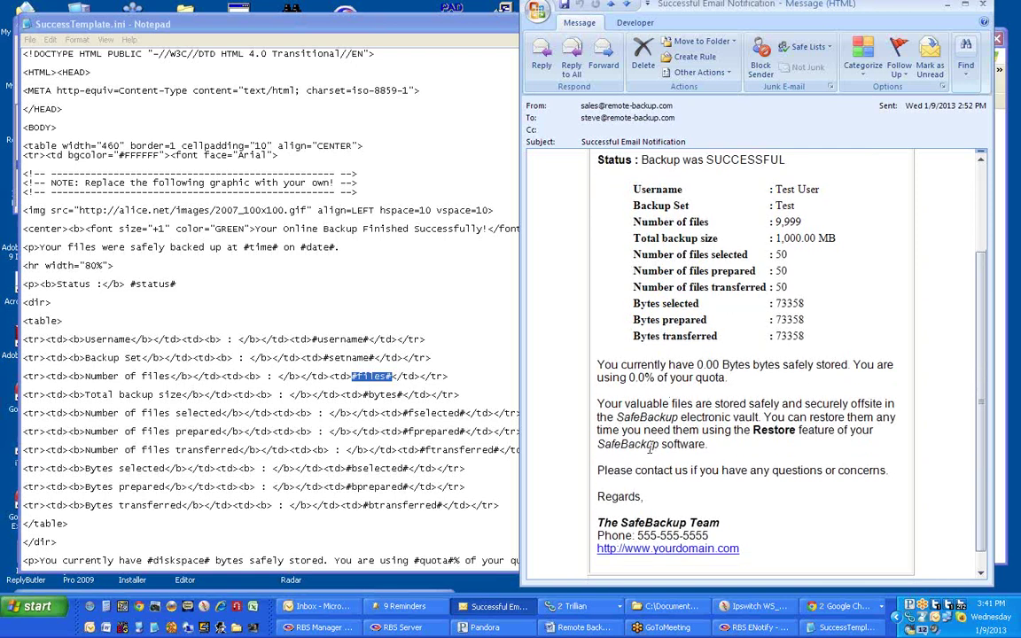
{"action": "scroll", "coordinate": [654, 450], "scroll_direction": "up", "scroll_amount": 2}
{"action": "scroll", "coordinate": [650, 446], "scroll_direction": "up", "scroll_amount": 1}
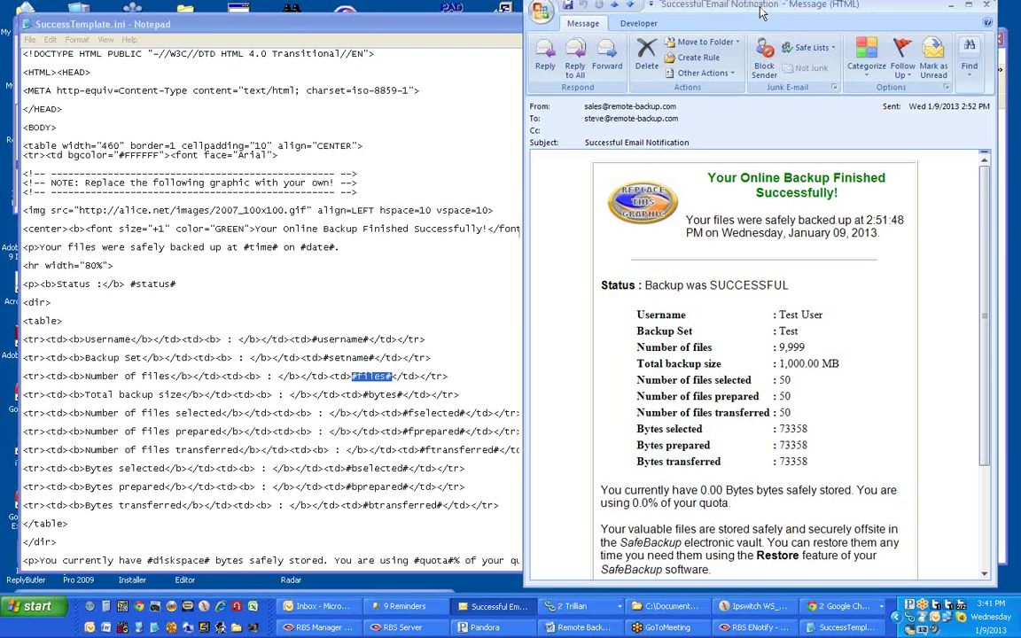
- Close the sample message and the Notepad template, returning to the ENotify dialog
{"action": "key", "text": "Escape"}
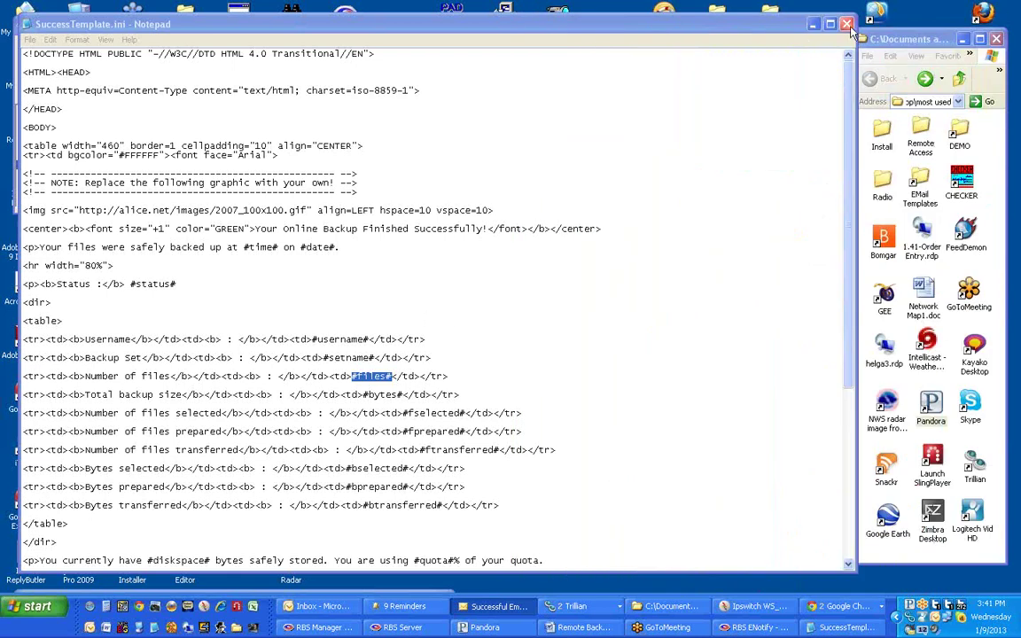
{"action": "left_click", "coordinate": [847, 24]}
{"action": "left_click", "coordinate": [576, 150]}
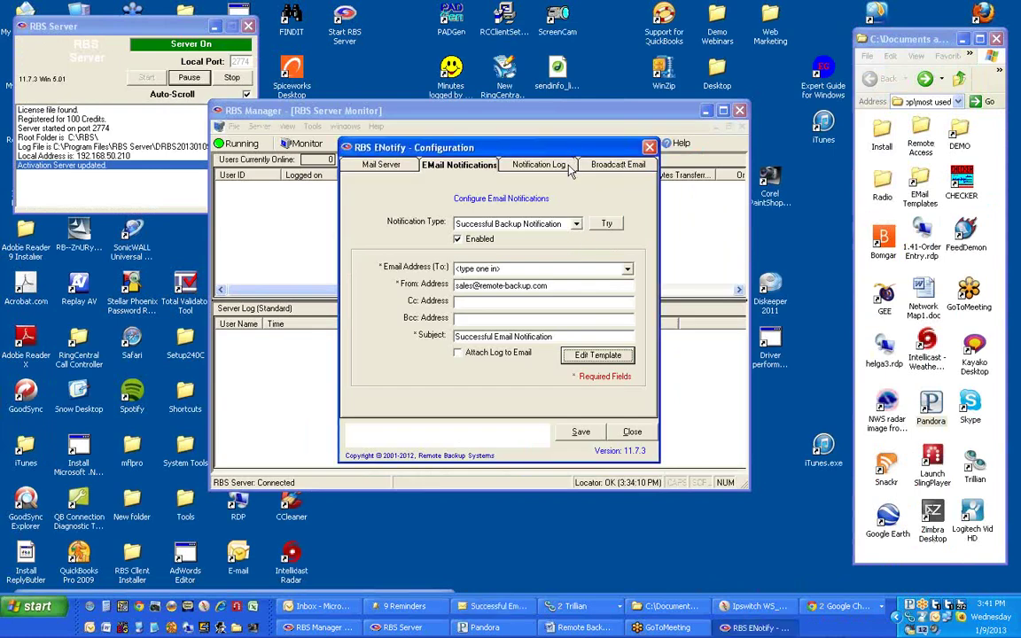
- Switch the notification type to Missed Backup Notification, with its 10:00 scheduled run time
{"action": "left_click", "coordinate": [576, 225]}
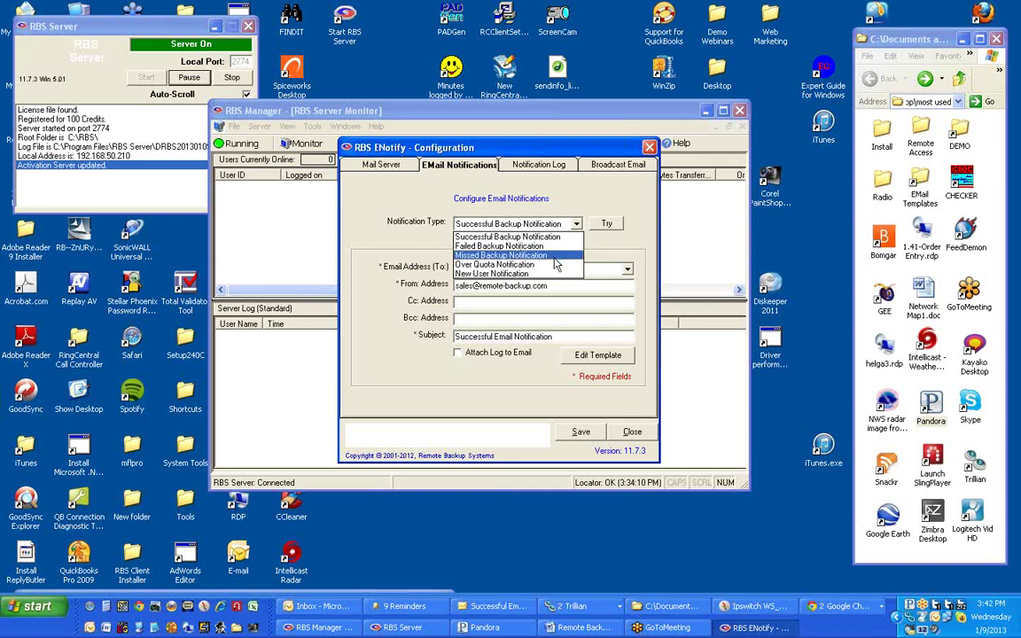
{"action": "left_click", "coordinate": [556, 257]}
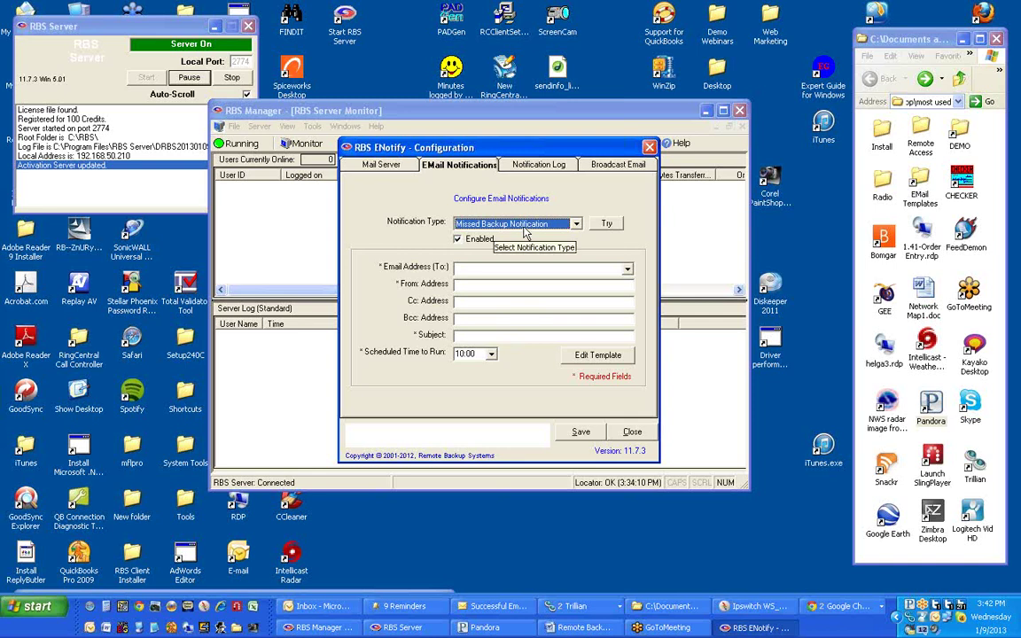
{"action": "left_click", "coordinate": [576, 225]}
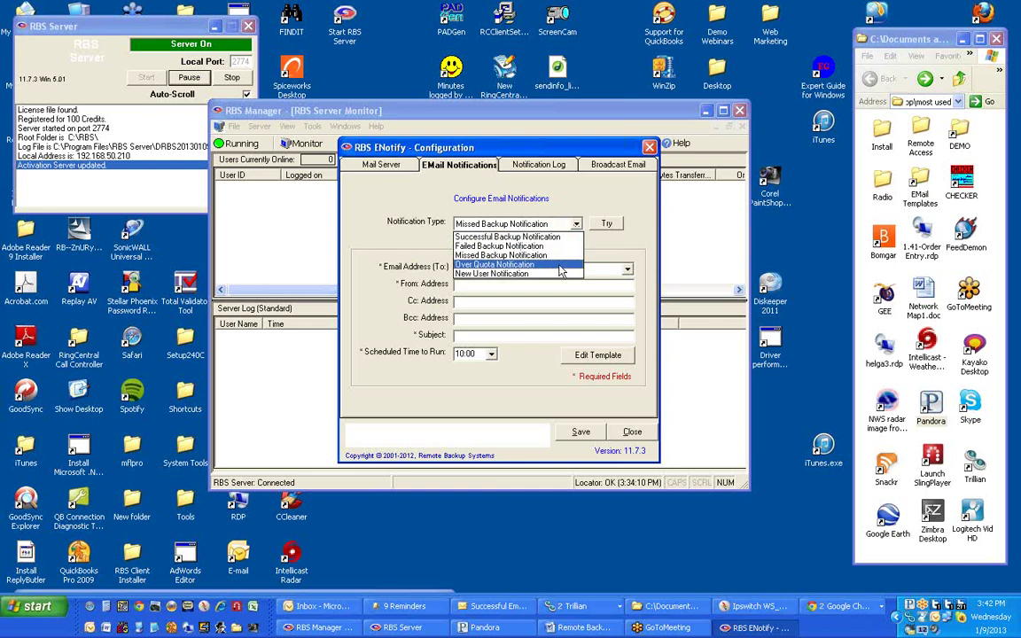
- Select and enable Over Quota Notification, then select and enable New User Notification
{"action": "left_click", "coordinate": [559, 266]}
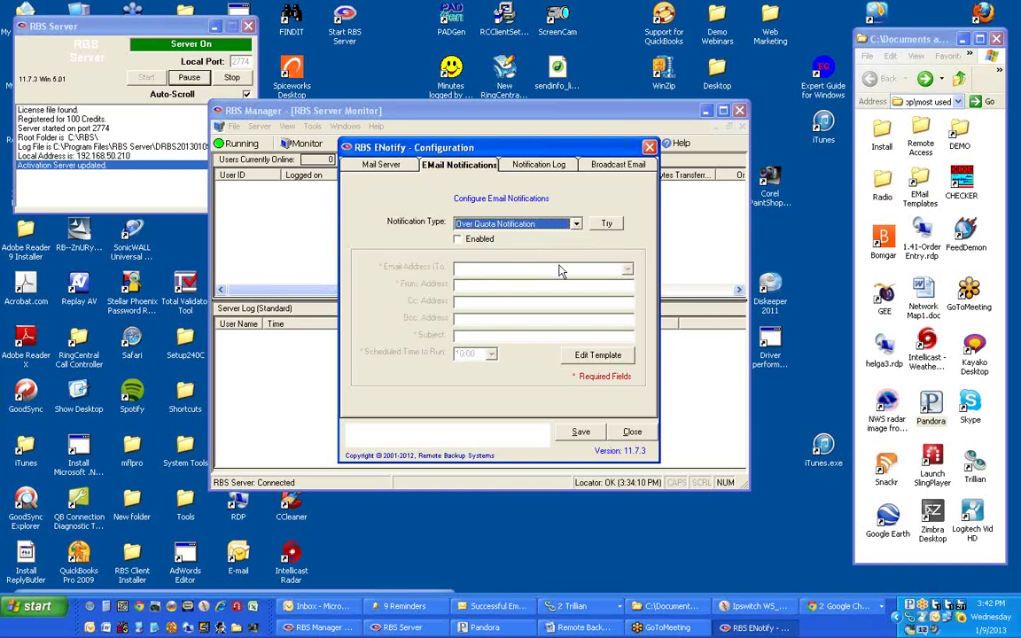
{"action": "left_click", "coordinate": [466, 239]}
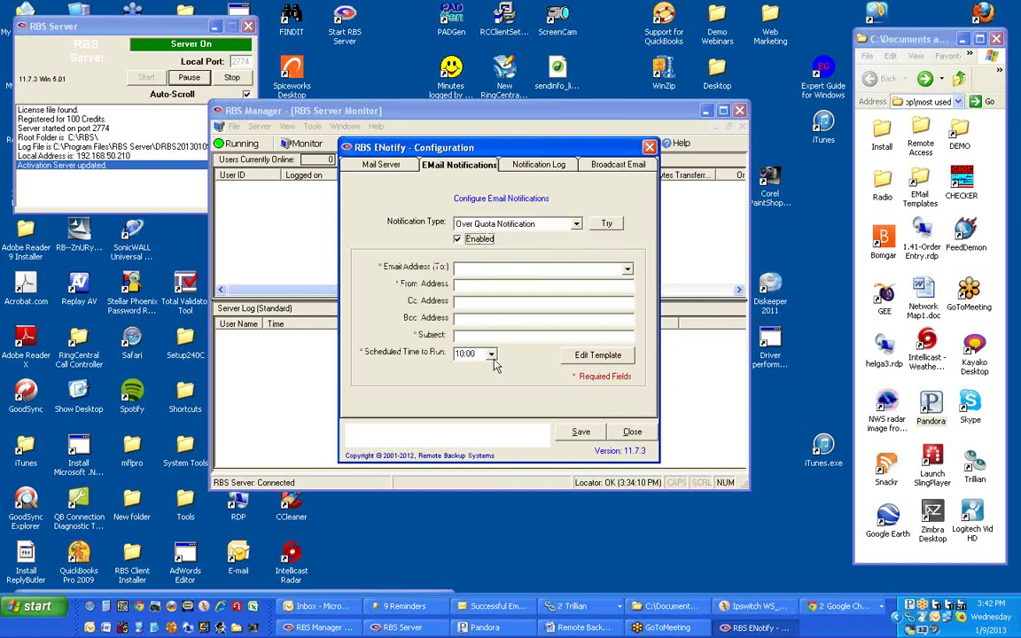
{"action": "left_click", "coordinate": [576, 225]}
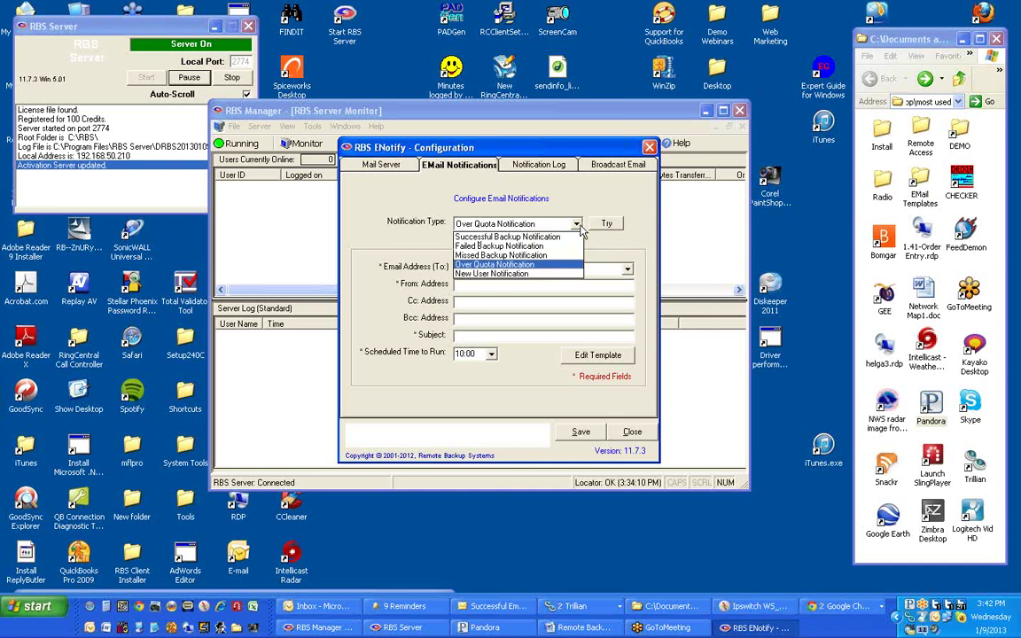
{"action": "left_click", "coordinate": [559, 274]}
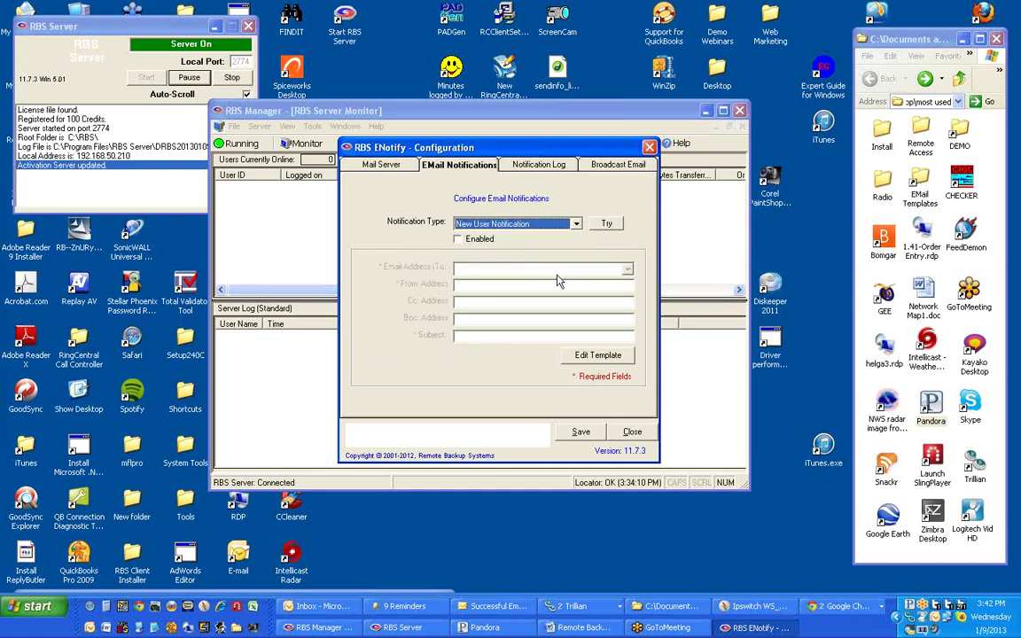
{"action": "left_click", "coordinate": [458, 239]}
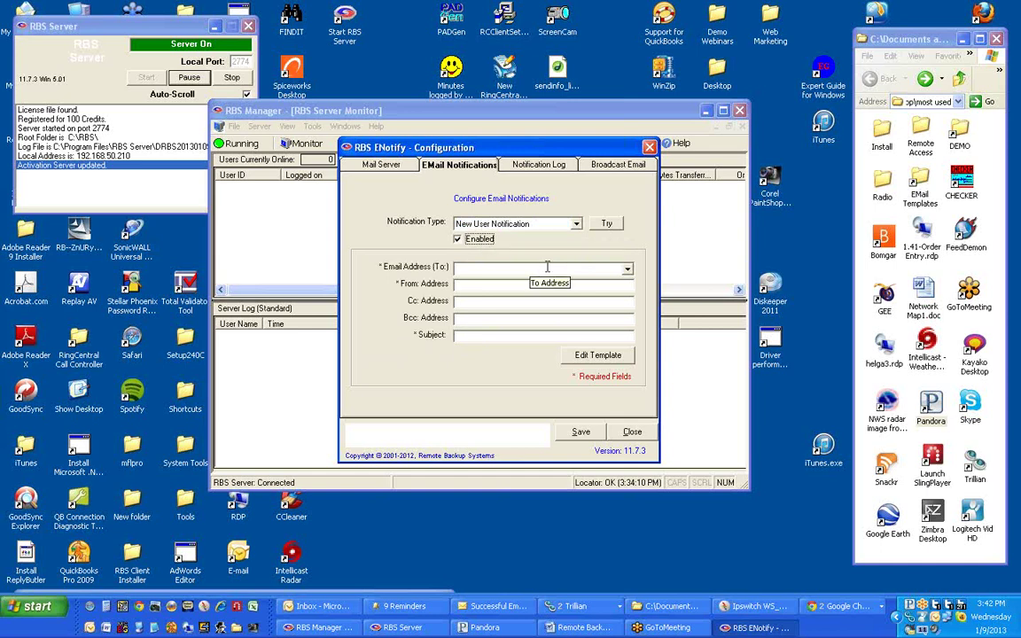
{"action": "left_click", "coordinate": [576, 224]}
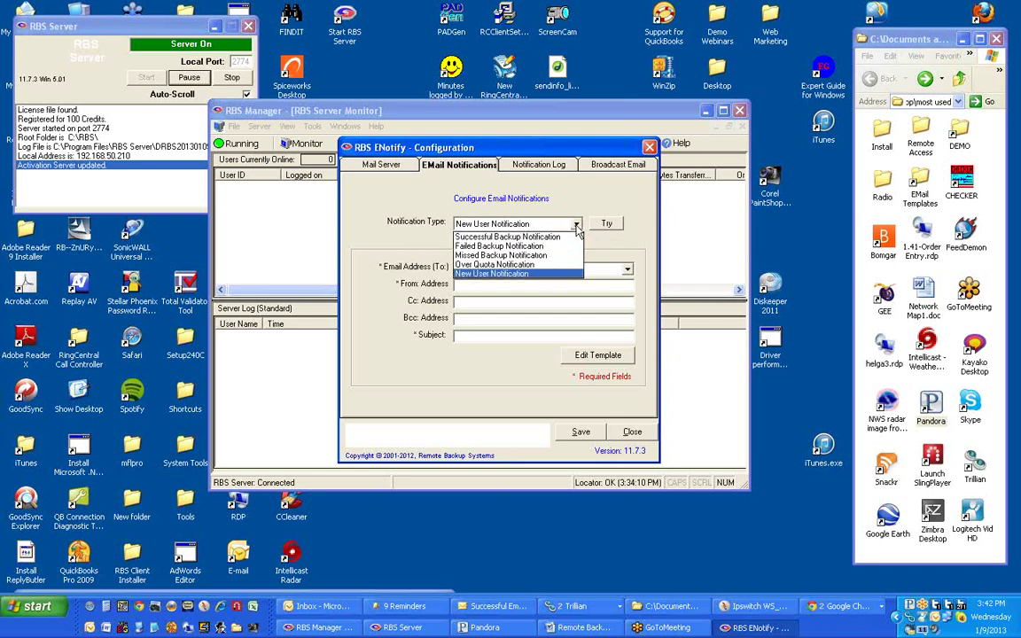
- Show the Failed Backup Notification settings and its Bcc field, then open the Notification Log page
{"action": "left_click", "coordinate": [548, 247]}
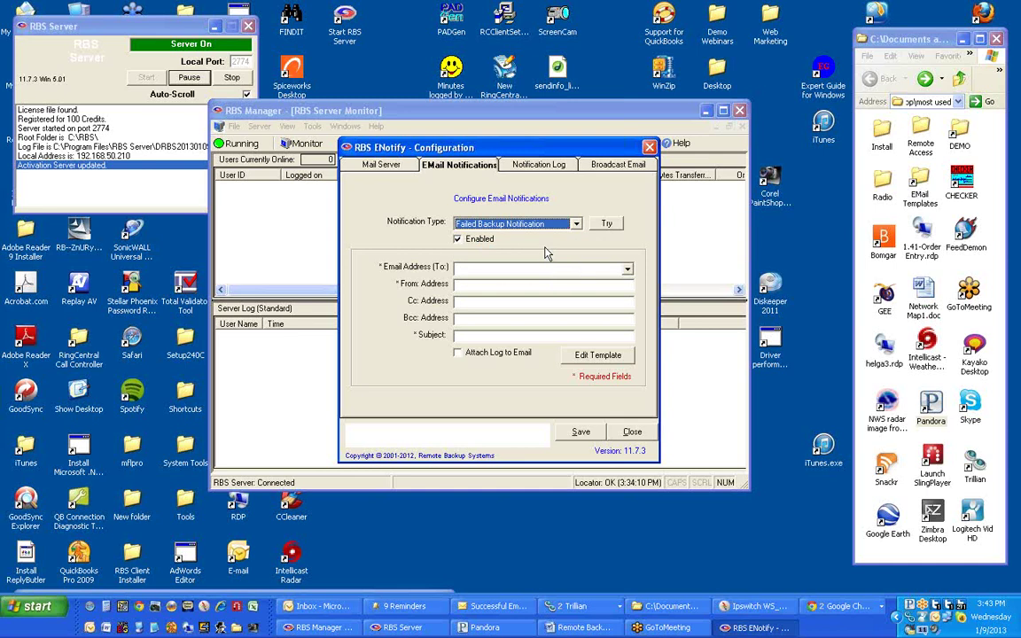
{"action": "left_click", "coordinate": [520, 321]}
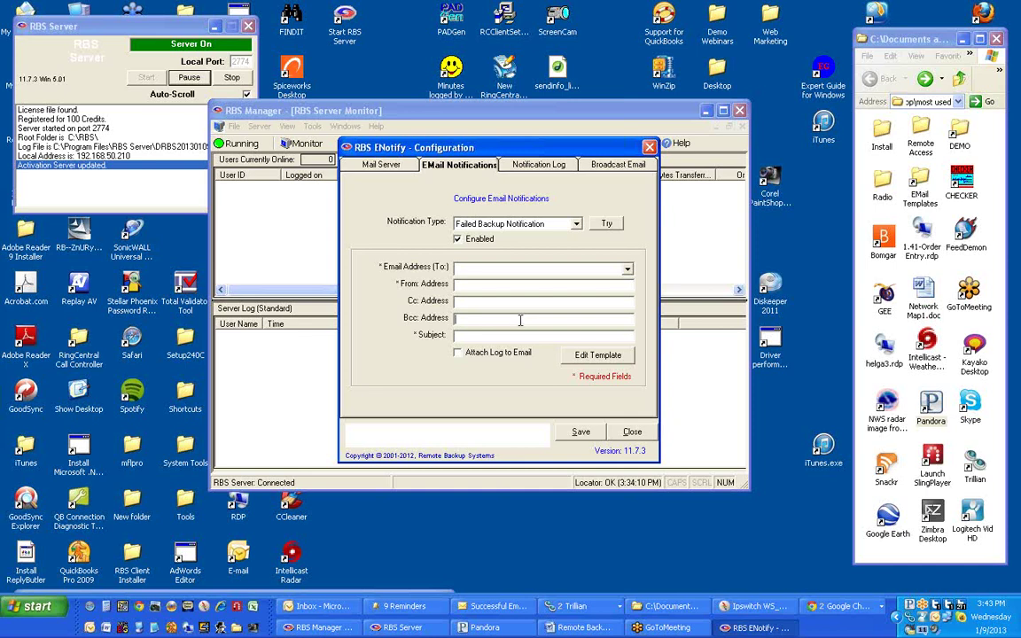
{"action": "left_click", "coordinate": [531, 172]}
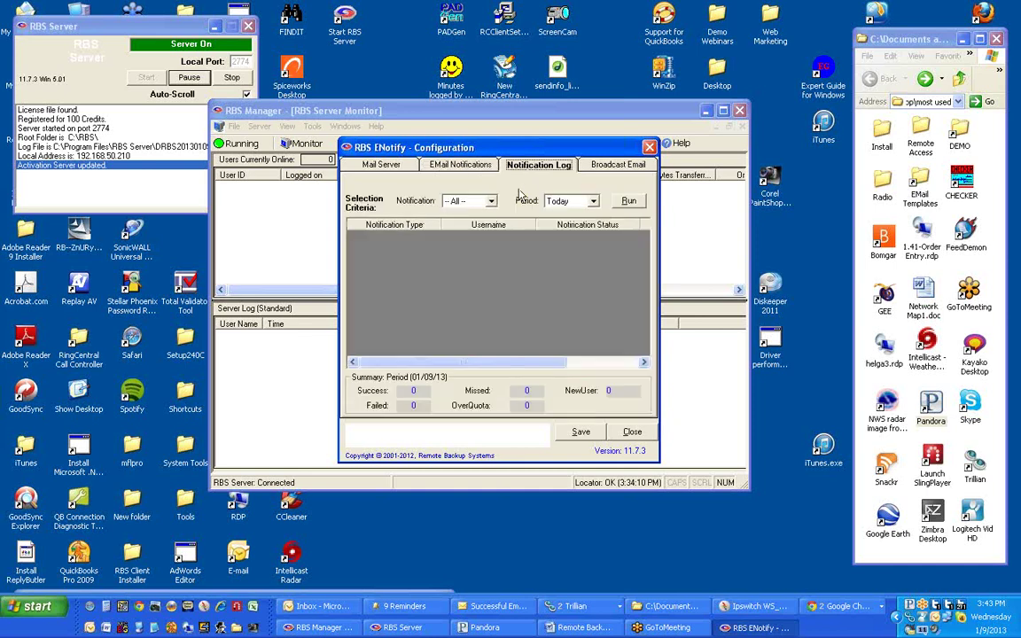
- Run the notification log for period Today and All notification types, which returns no entries
{"action": "left_click", "coordinate": [594, 203]}
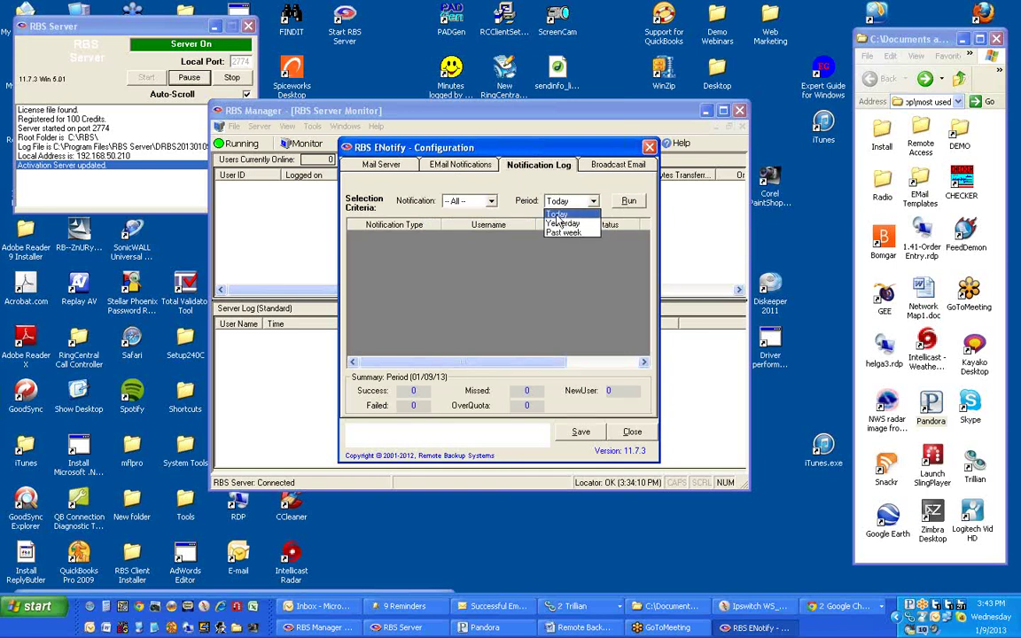
{"action": "left_click", "coordinate": [494, 206]}
{"action": "left_click", "coordinate": [493, 203]}
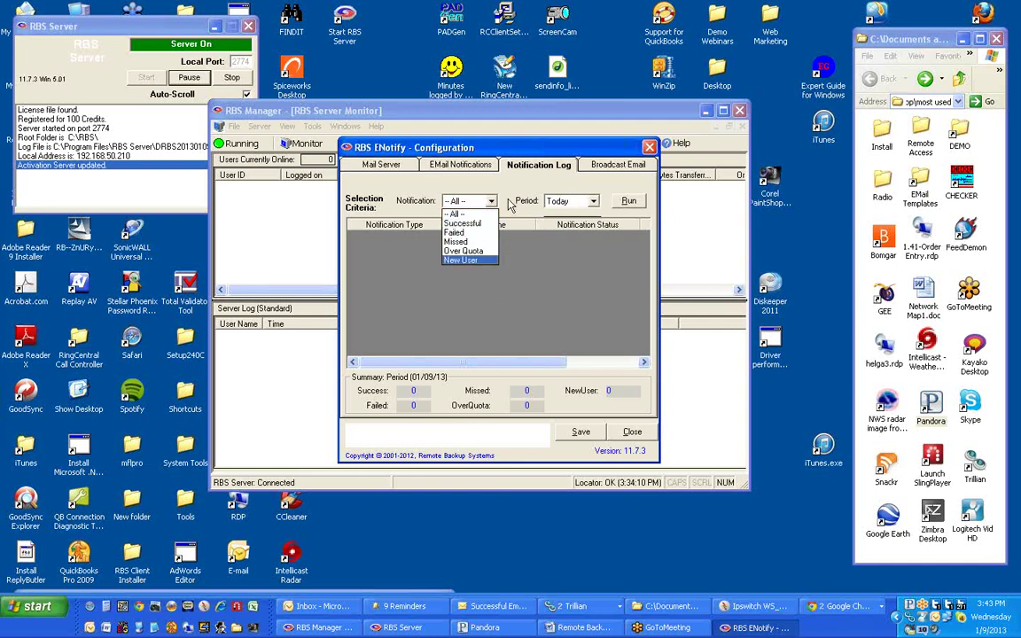
{"action": "left_click", "coordinate": [461, 181]}
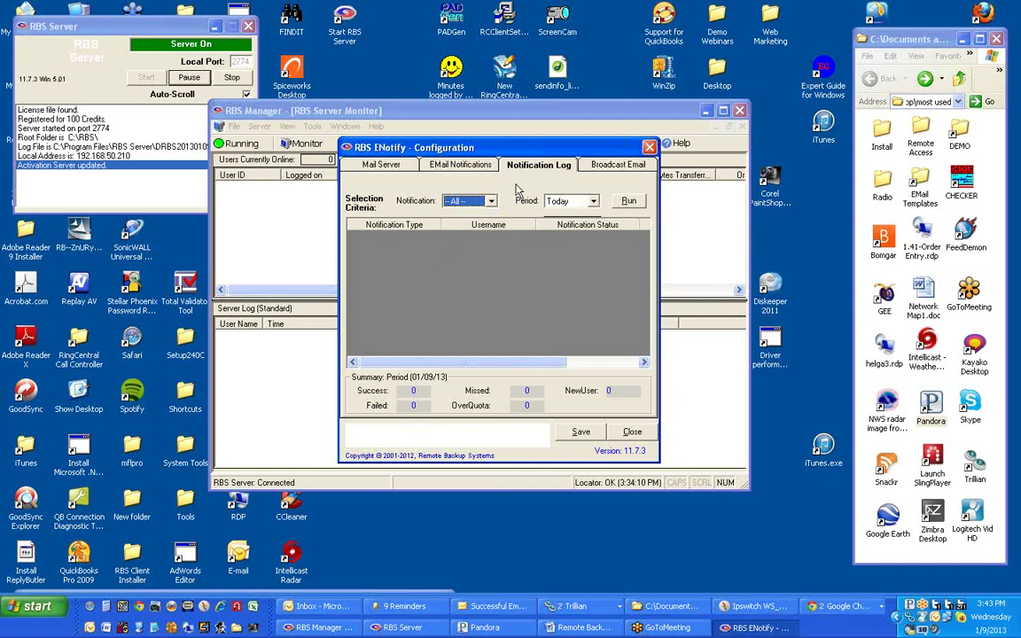
{"action": "left_click", "coordinate": [631, 202]}
- Send a test Successful Backup Notification to a recipient's e-mail address, completing successfully
{"action": "left_click", "coordinate": [480, 168]}
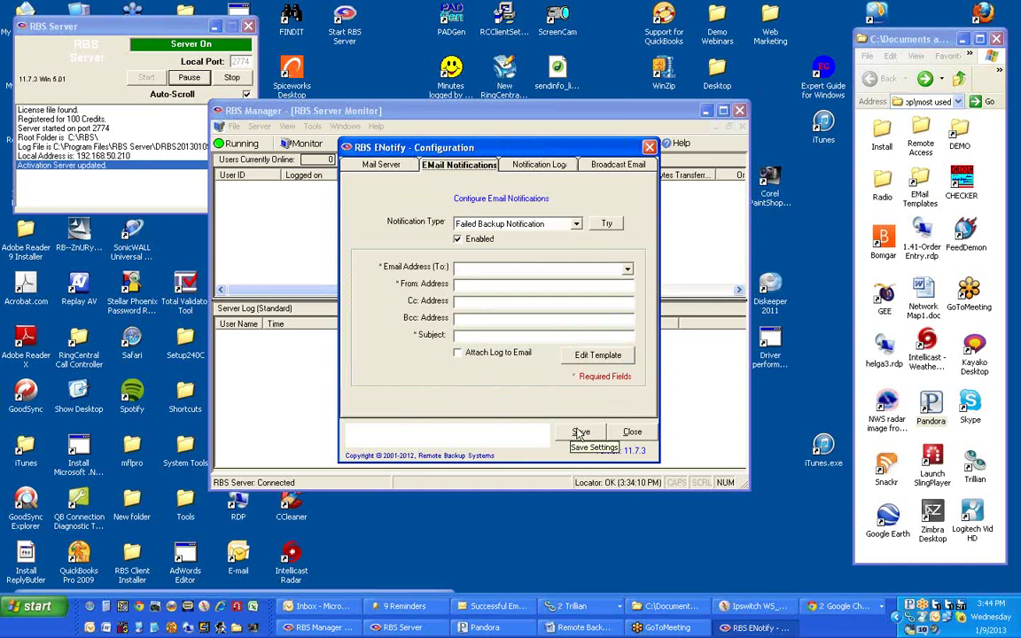
{"action": "left_click", "coordinate": [575, 225]}
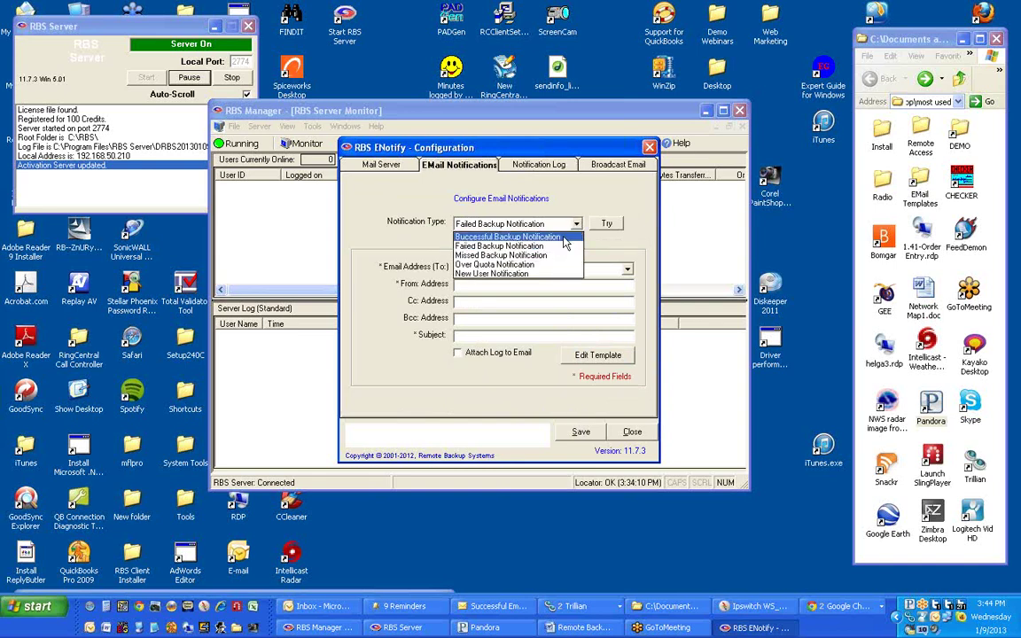
{"action": "left_click", "coordinate": [564, 237]}
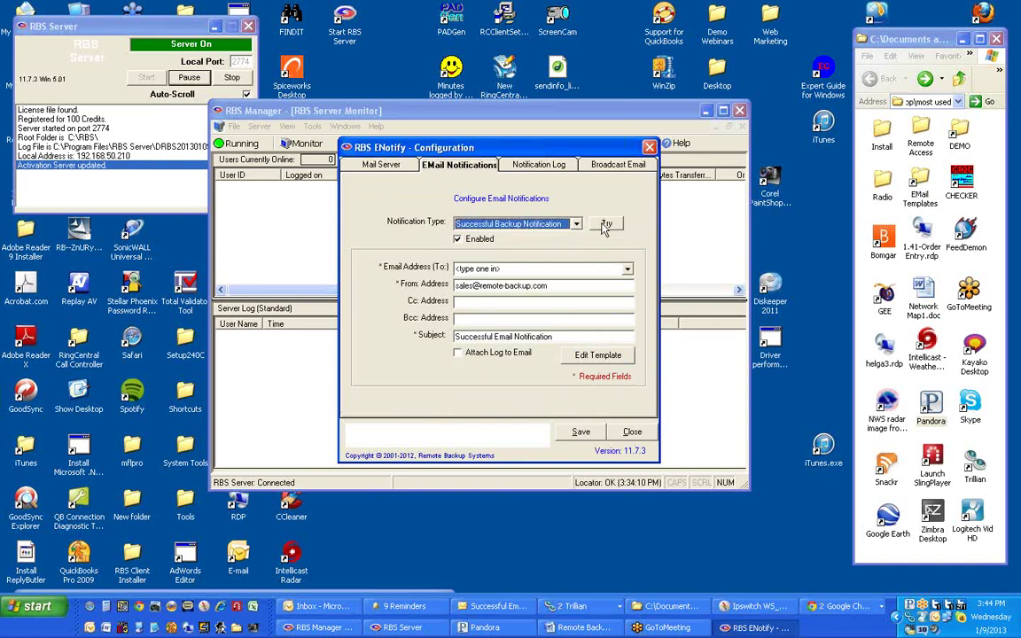
{"action": "left_click", "coordinate": [604, 225]}
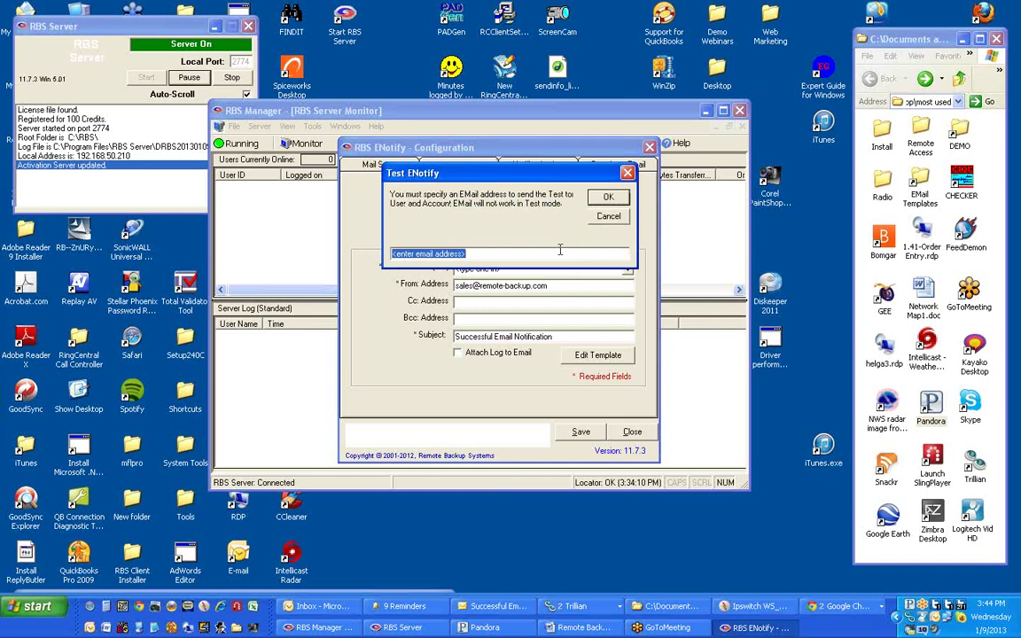
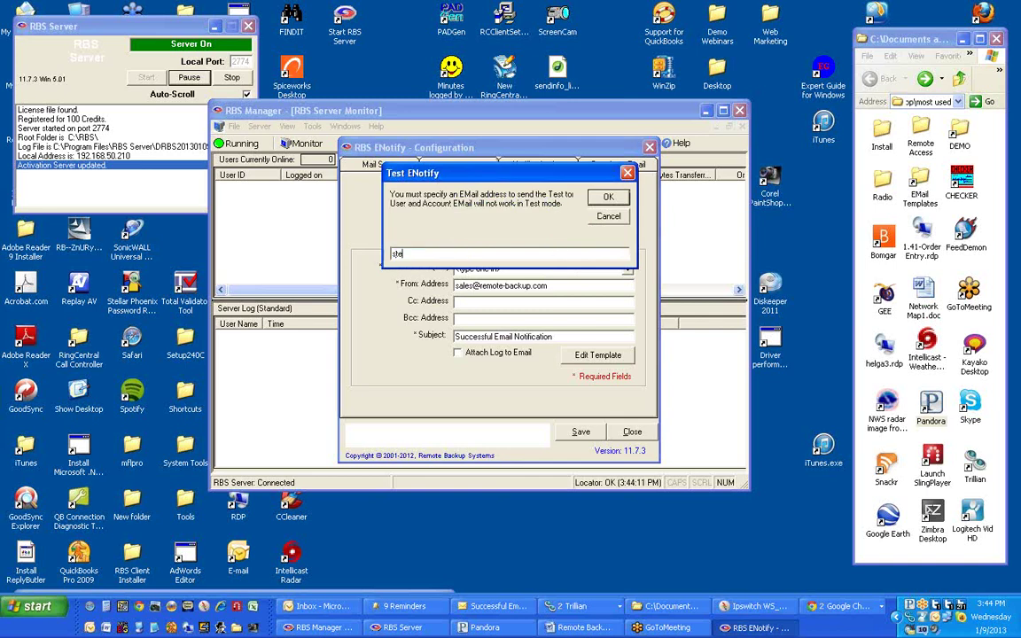
{"action": "left_click", "coordinate": [608, 197]}
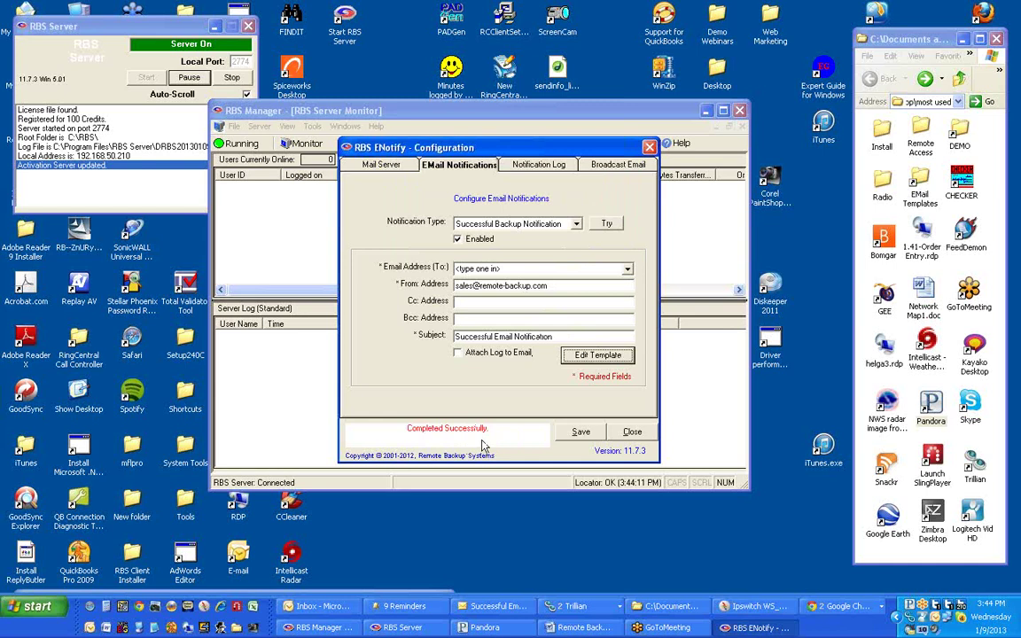
- Review the SMTP mail server settings, then open the Broadcast Email page's Email Subject field
{"action": "left_click", "coordinate": [394, 168]}
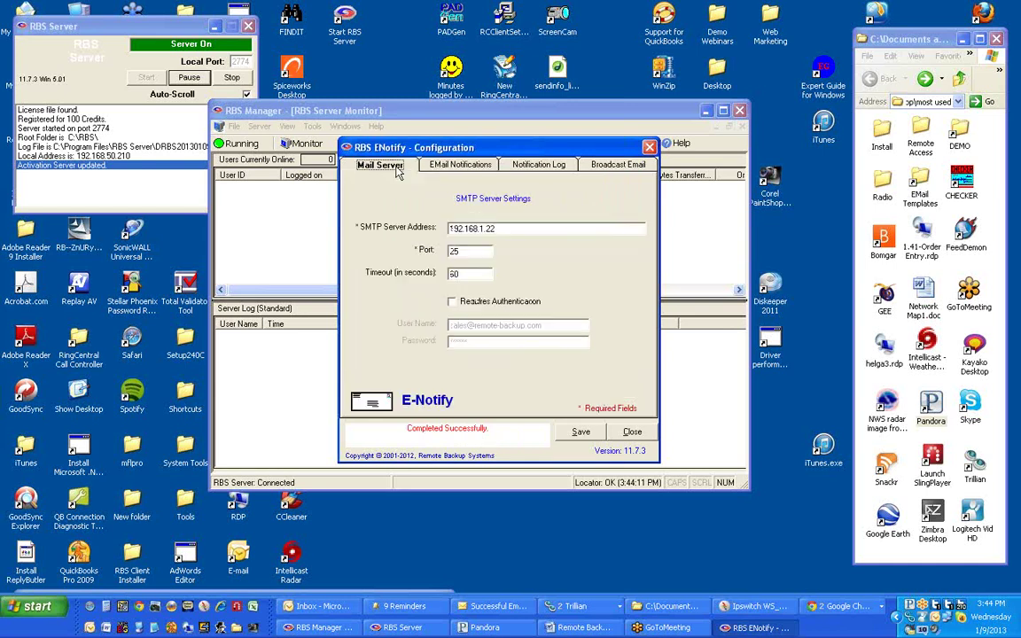
{"action": "left_click", "coordinate": [460, 165]}
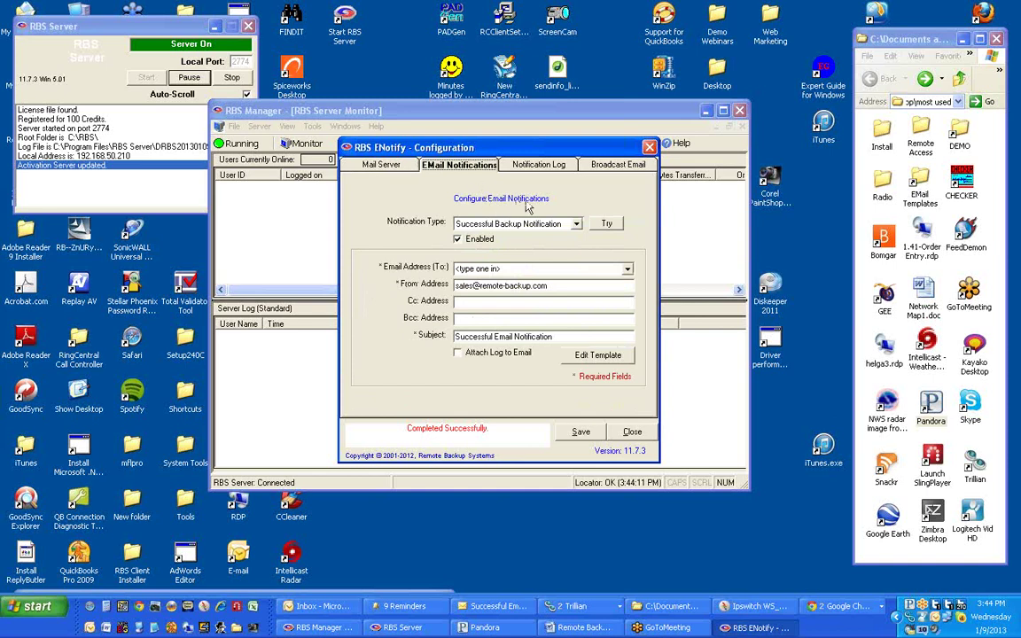
{"action": "left_click", "coordinate": [611, 167]}
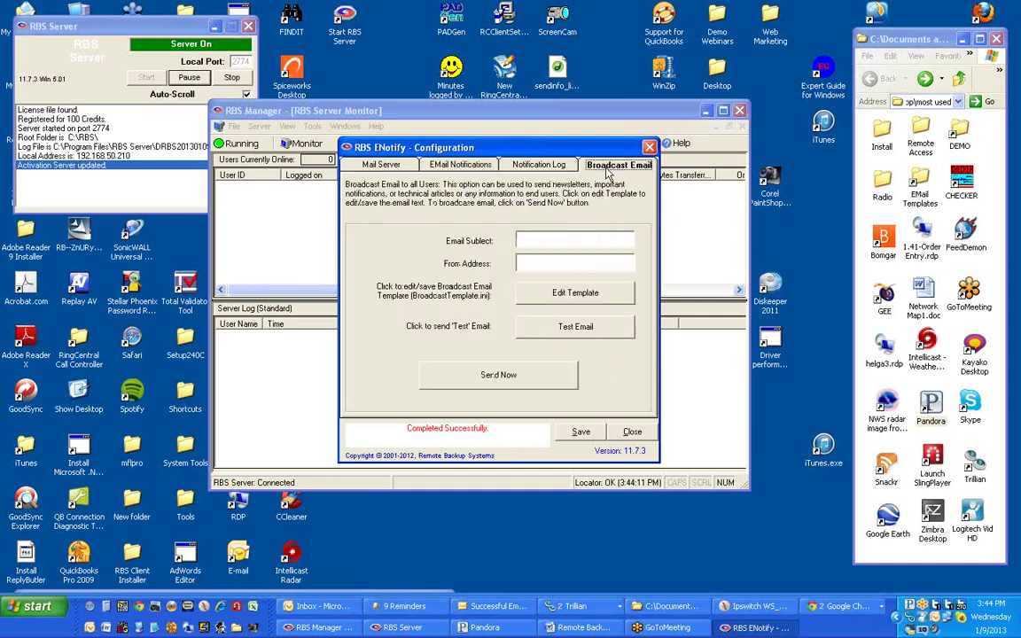
{"action": "left_click", "coordinate": [578, 241]}
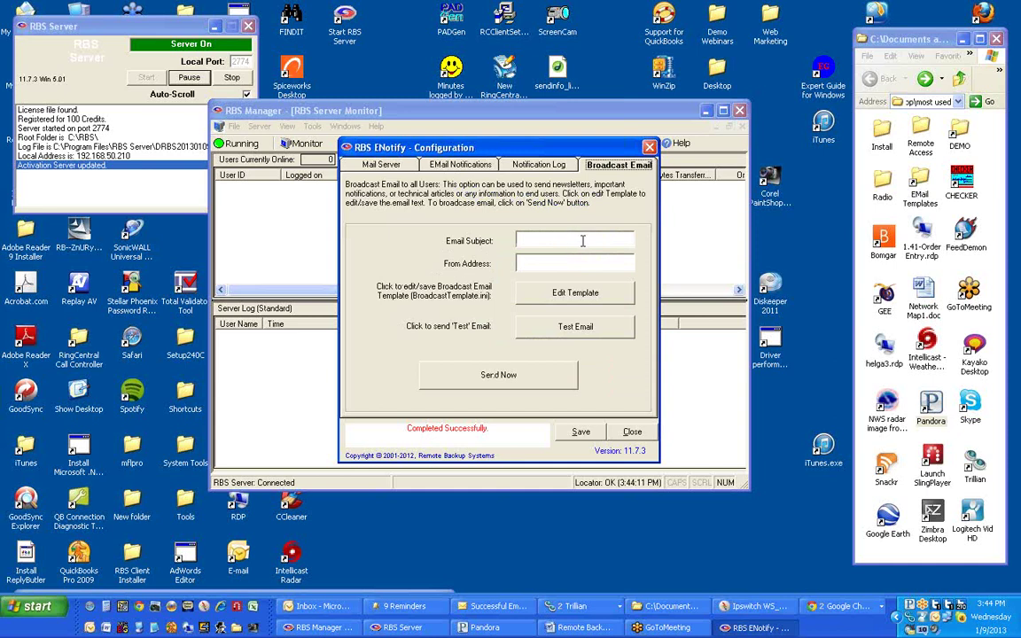